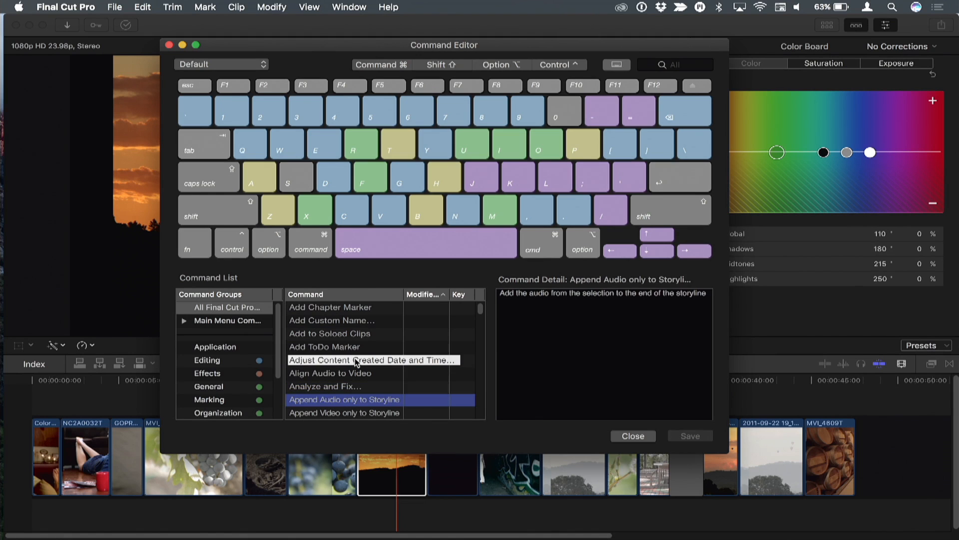
Look through the commands without assigned keys in the Command Editor's list and close the editor.
scroll(360, 369, down, 3)
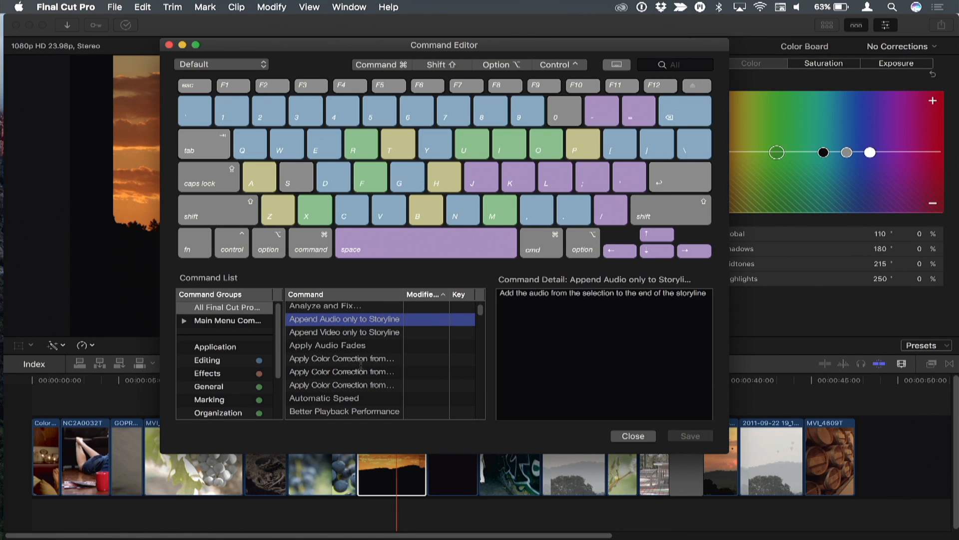
scroll(361, 365, down, 10)
scroll(360, 366, down, 15)
click(651, 436)
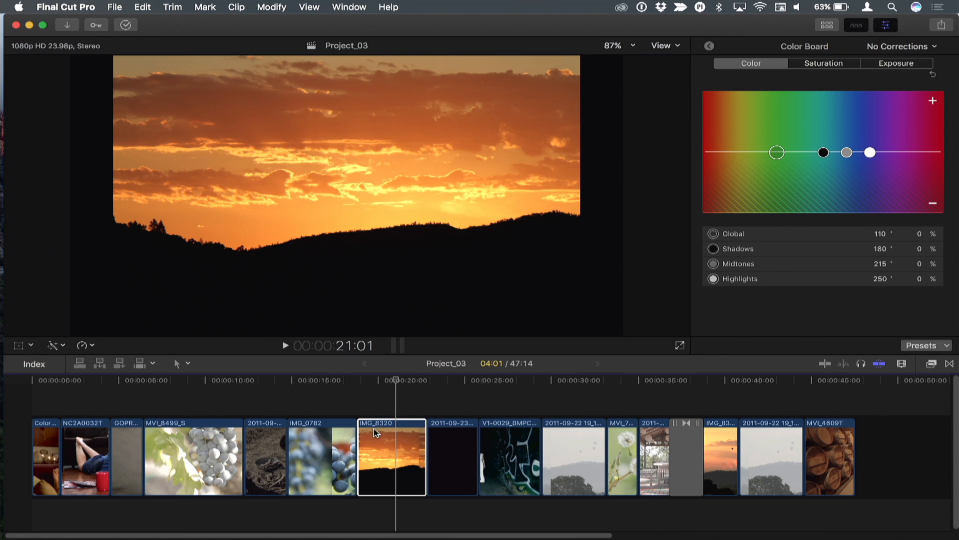
On clip IMG_8320, set the color correction to Global 110° -4%, Shadows 178° -5% and Midtones 212° -11%.
mouse_move(395, 383)
mouse_down()
mouse_move(383, 383)
mouse_move(395, 384)
mouse_up()
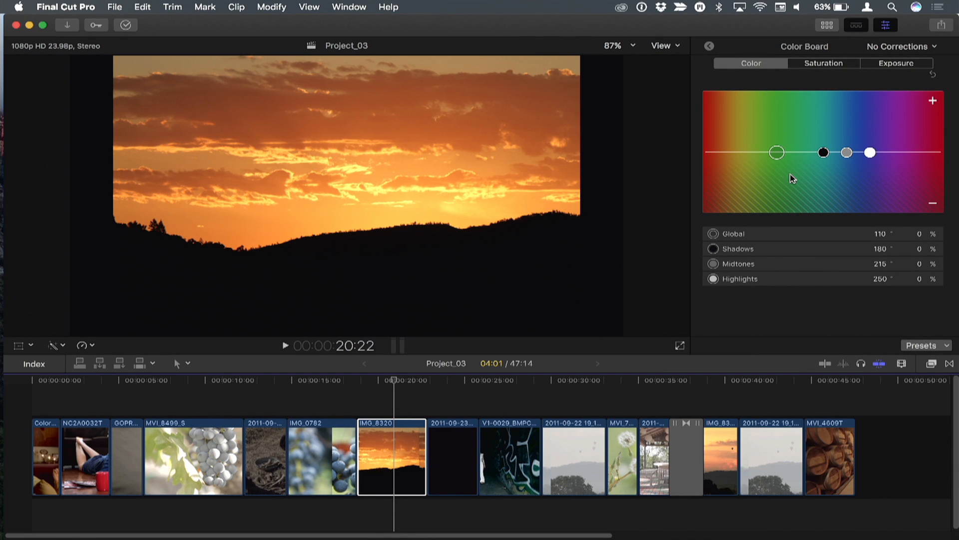
drag(782, 159, 822, 156)
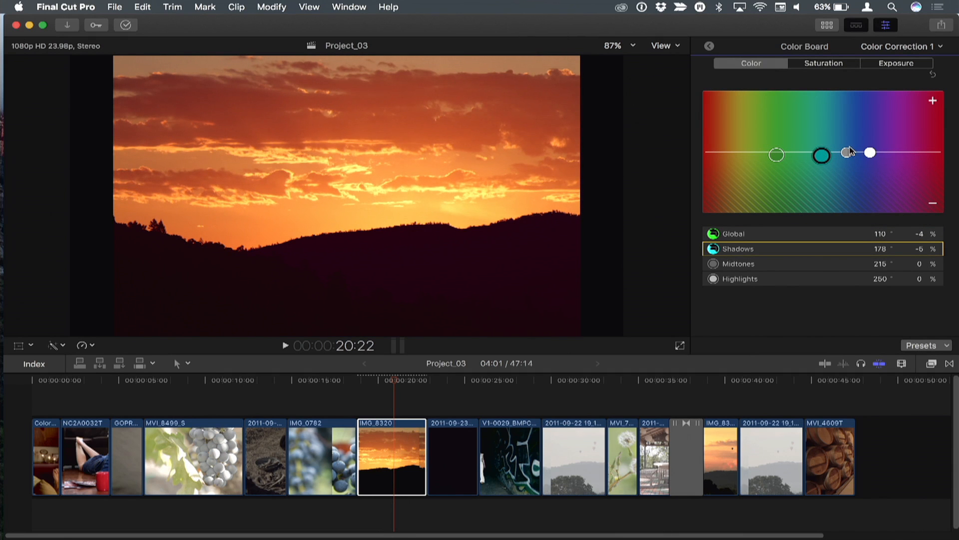
drag(847, 153, 845, 159)
Set the Midtones exposure of clip IMG_8320 to 1%.
click(831, 67)
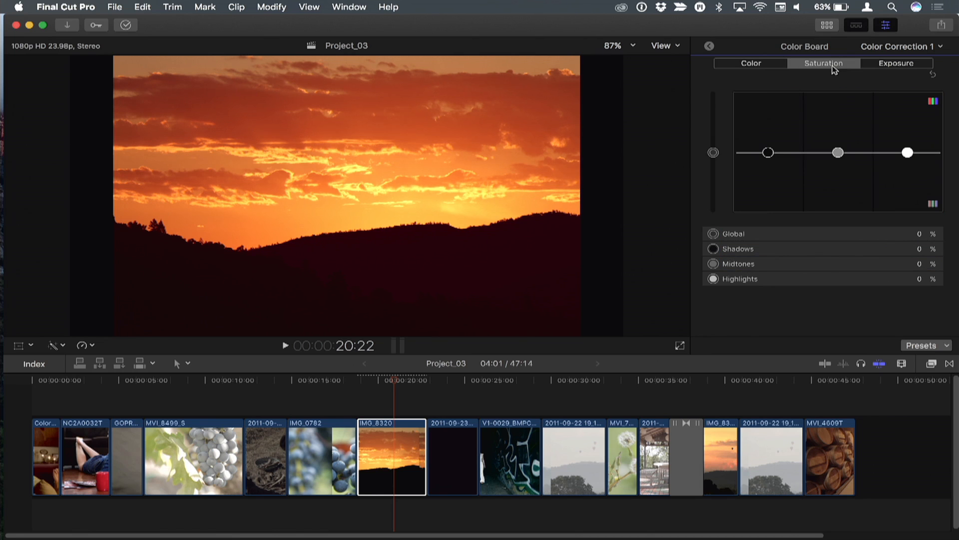
click(892, 69)
click(844, 154)
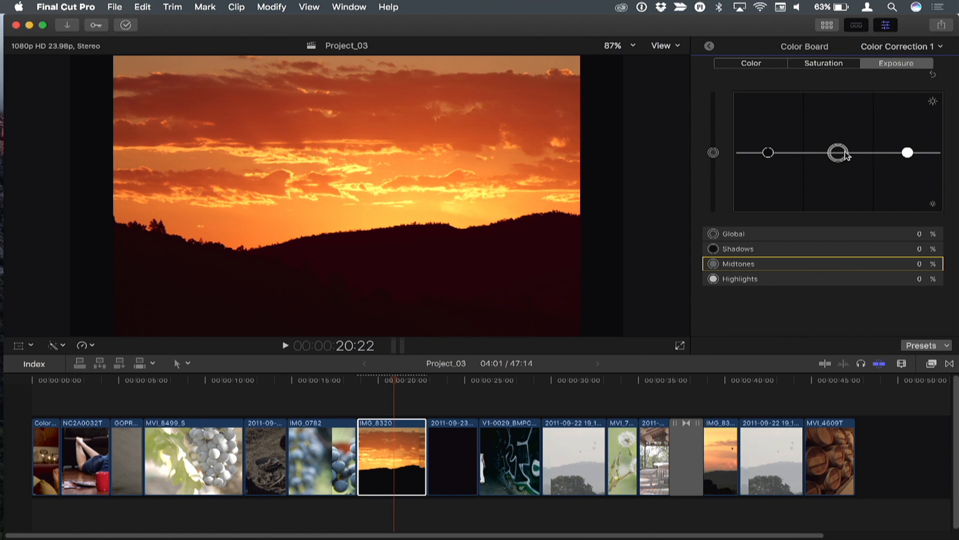
mouse_move(845, 156)
mouse_down()
mouse_move(845, 144)
mouse_move(841, 158)
mouse_up()
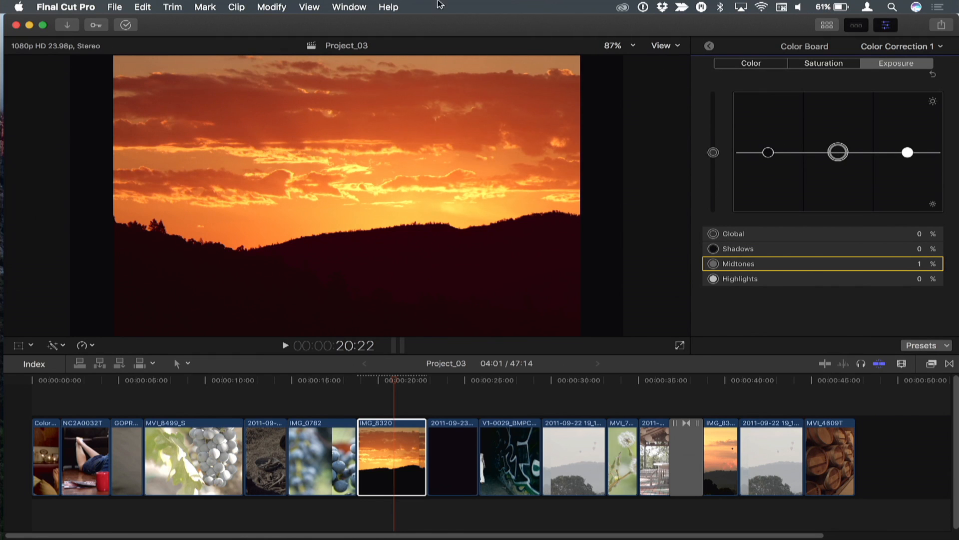
Open the Command Editor and filter the command list by "color" to find the Color Board puck commands.
click(67, 5)
mouse_move(200, 52)
click(254, 51)
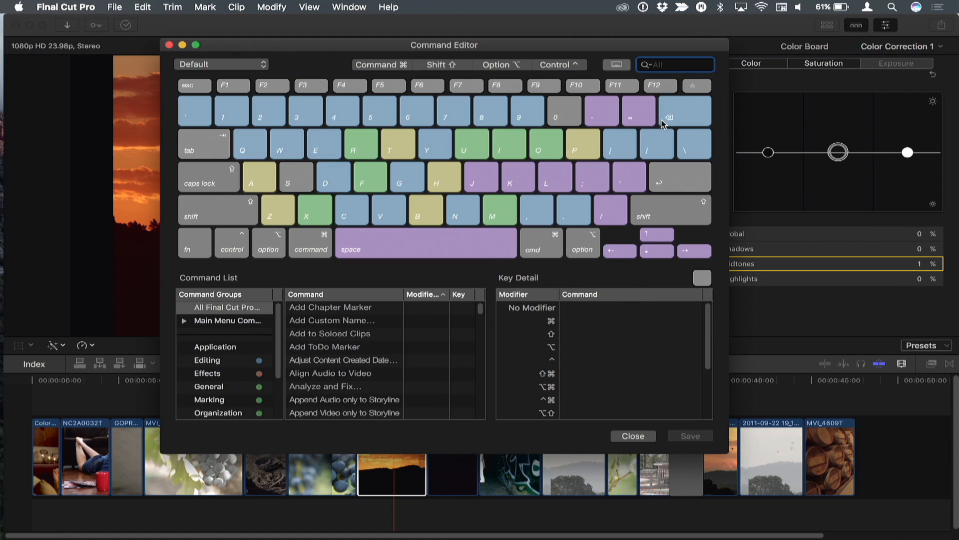
text(color)
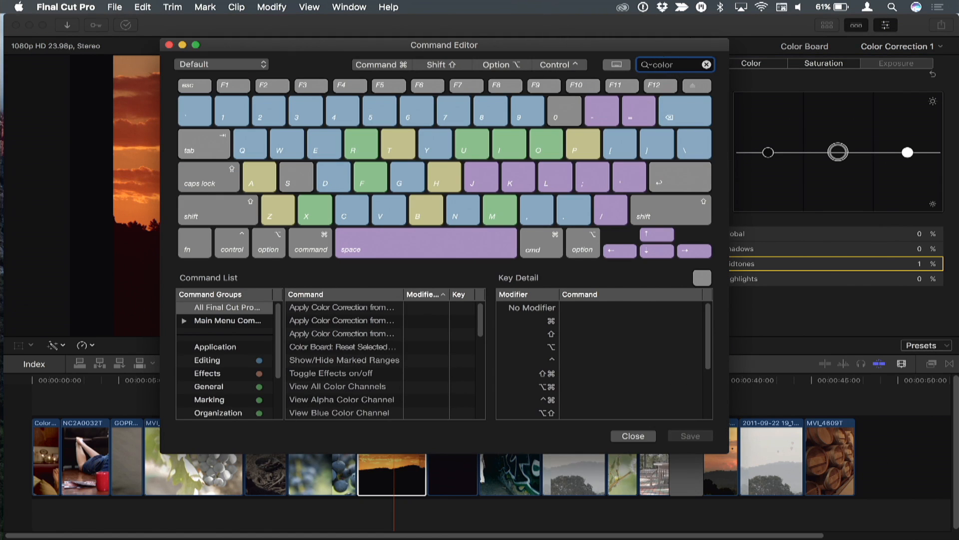
scroll(386, 334, down, 3)
scroll(385, 334, down, 3)
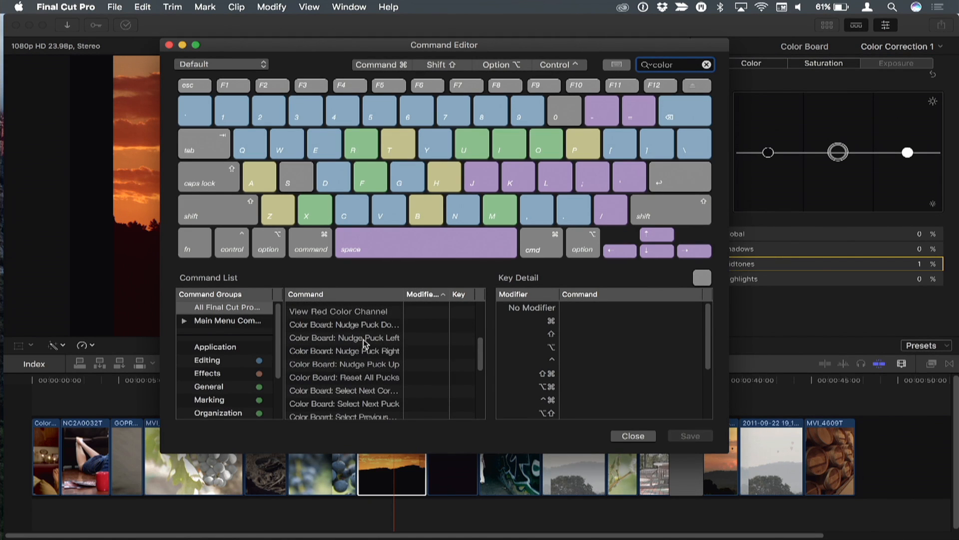
scroll(355, 345, down, 3)
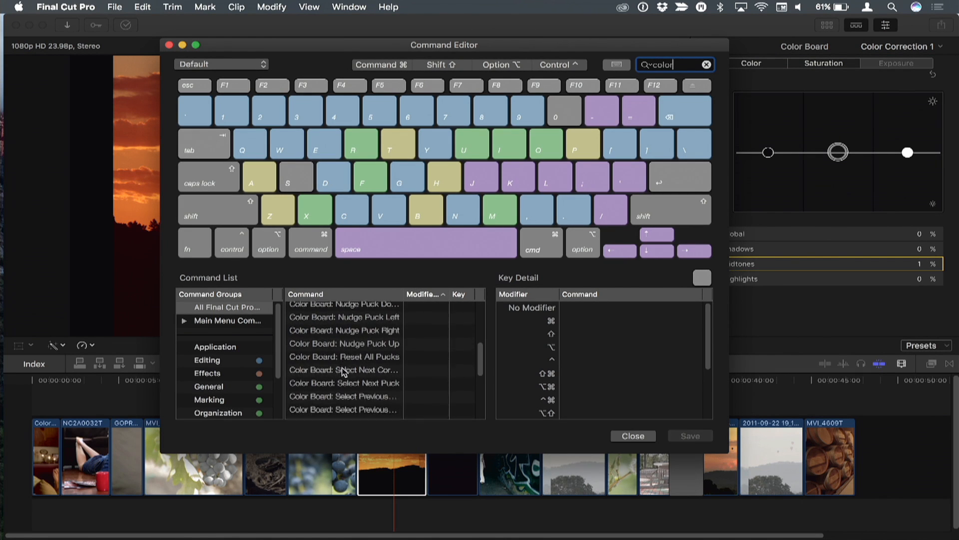
Assign Color Board: Select Next Puck to the Right Arrow key in a copied command set titled with the owner's first name and "Color Awesomeness".
click(354, 360)
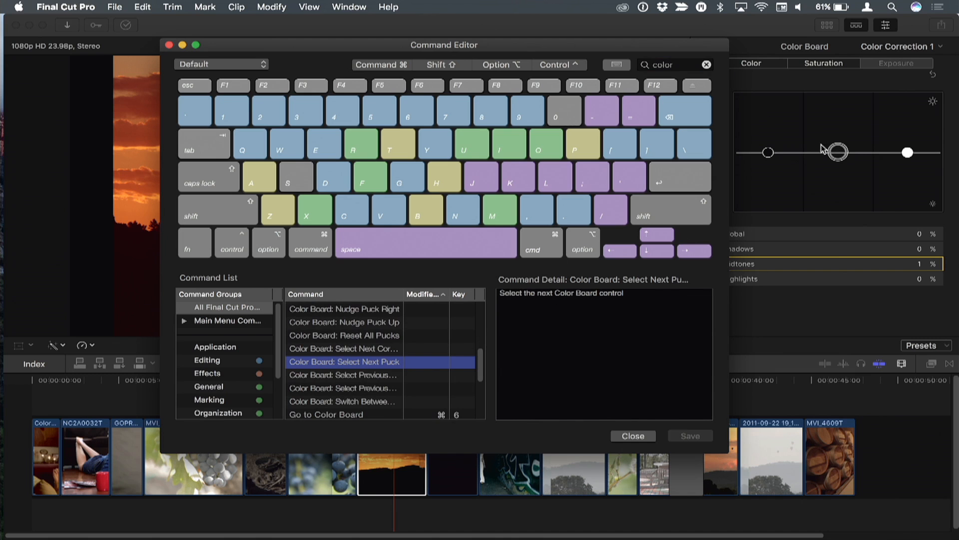
drag(343, 367, 695, 252)
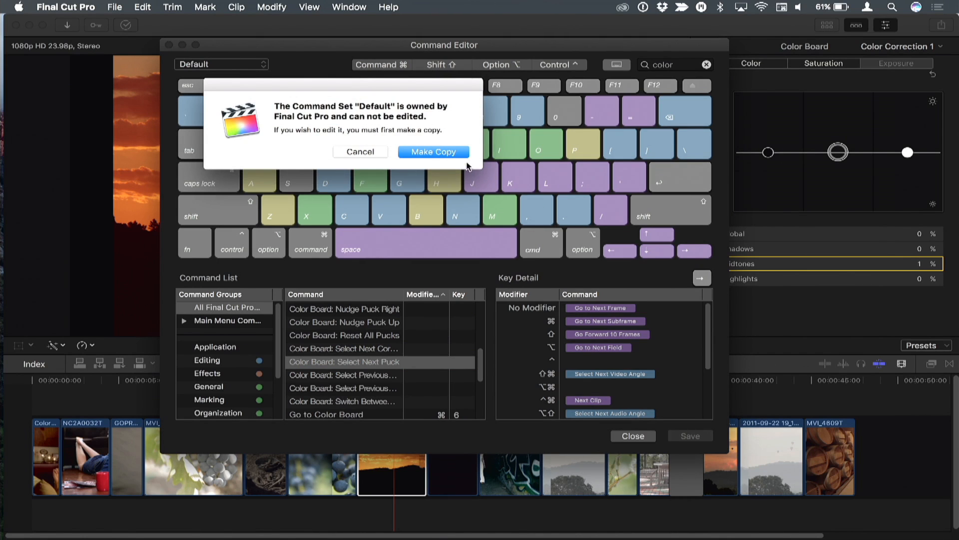
click(434, 152)
text(Noah's Co)
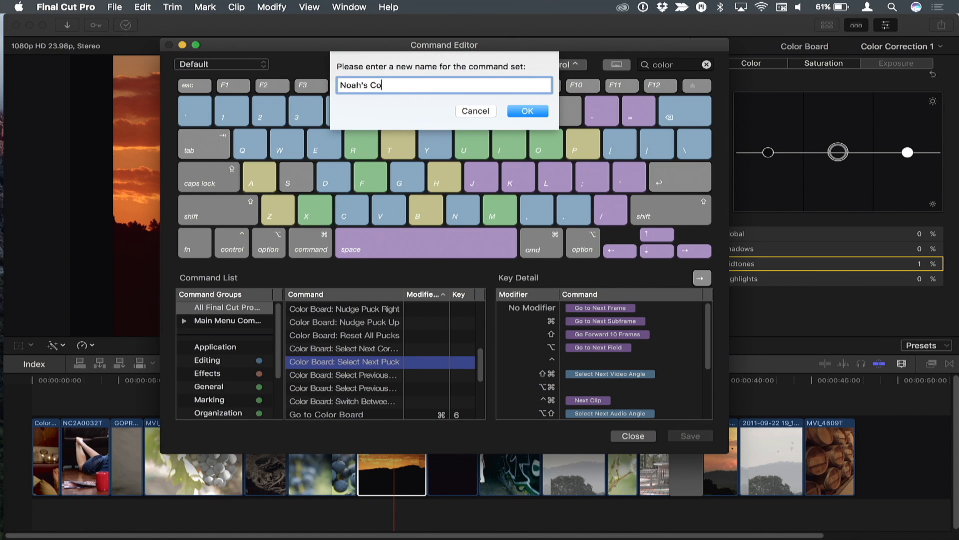
text(lor Awesomeness)
key(Return)
key(Right)
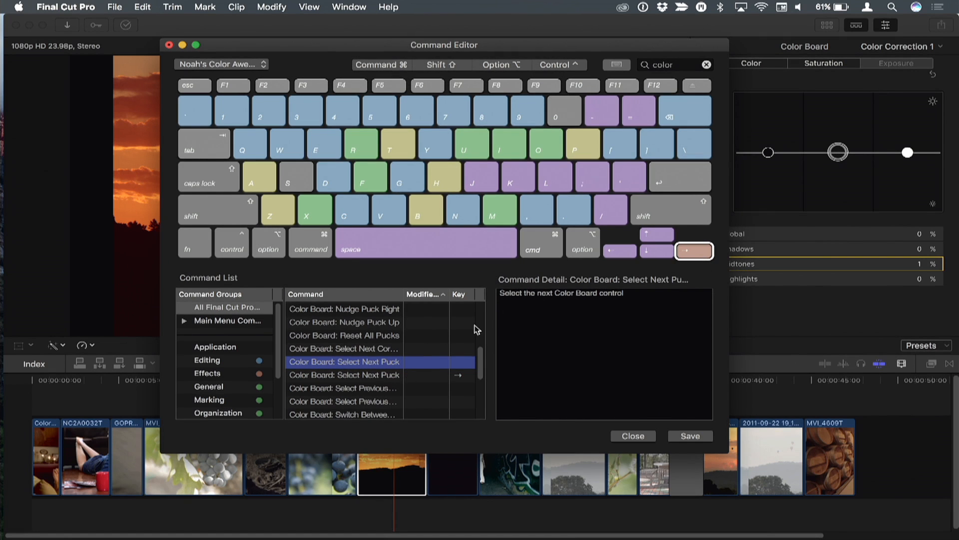
Filter the command list by "puck" and assign Color Board: Select Previous Puck to the Left Arrow key.
scroll(340, 380, down, 2)
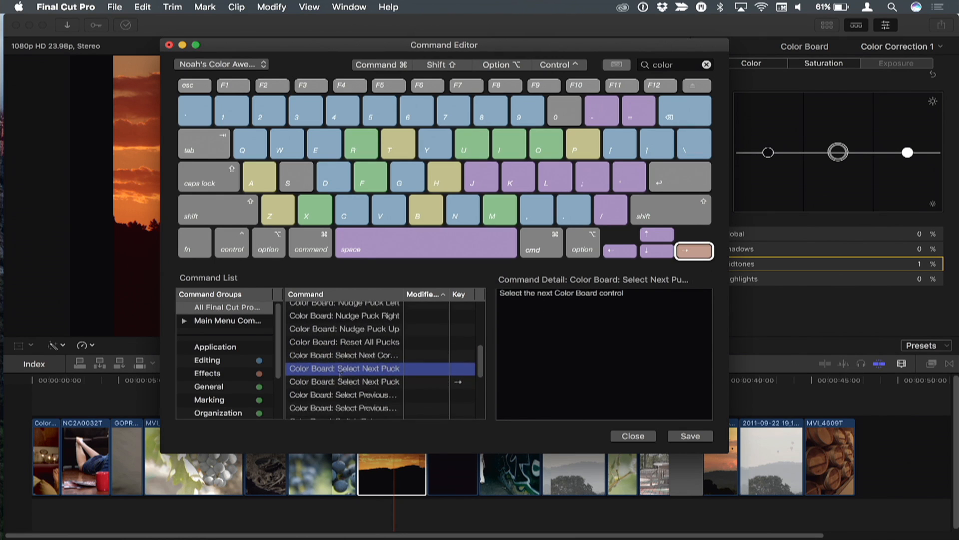
click(372, 372)
click(359, 386)
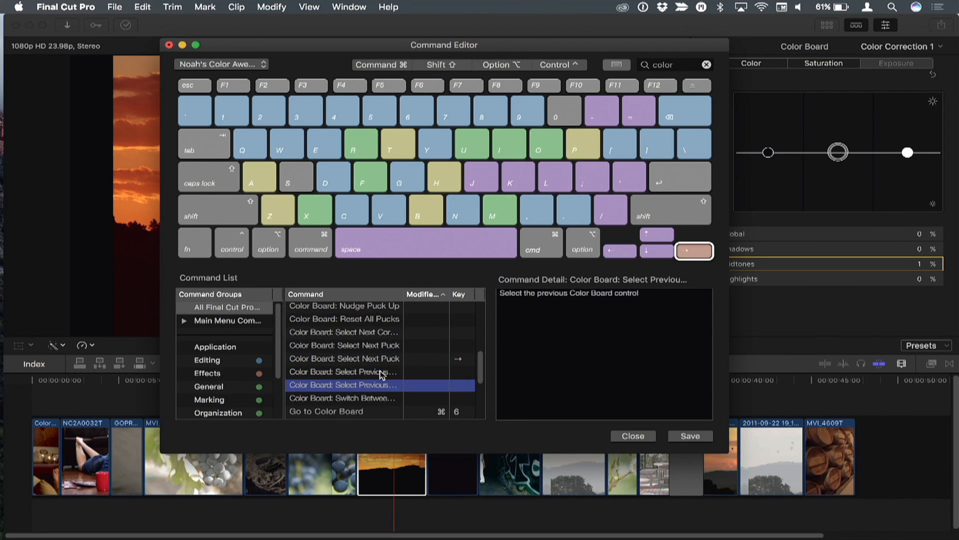
scroll(382, 373, up, 2)
double_click(680, 66)
text(puck)
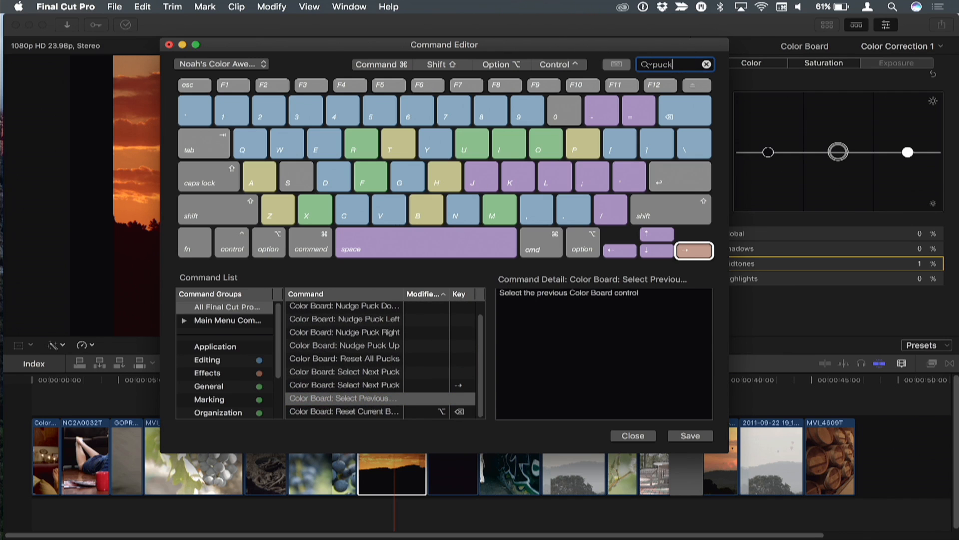
drag(339, 401, 621, 252)
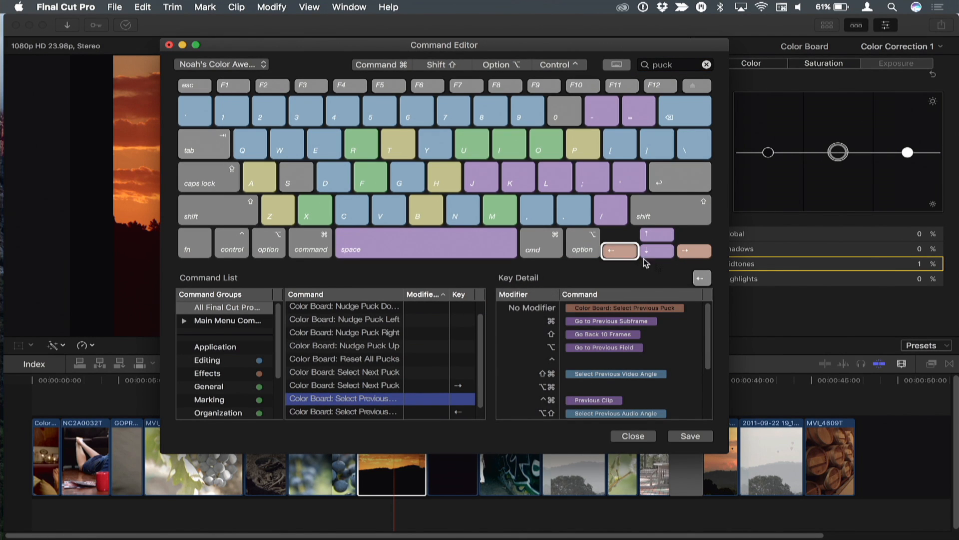
Check the Right Arrow key's assignment, save the custom command set and close the Command Editor.
click(697, 252)
click(687, 433)
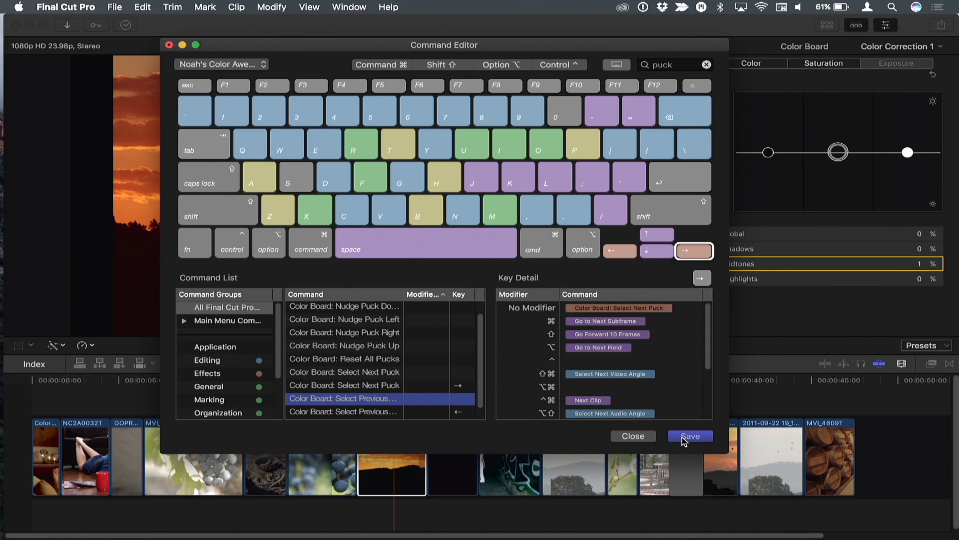
click(633, 435)
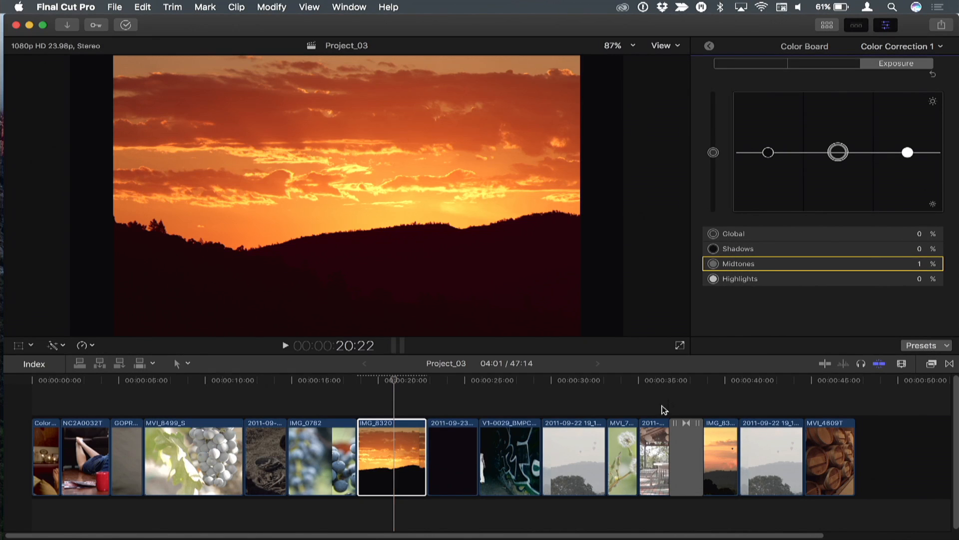
Try out the new puck selection commands by cycling through the Exposure pucks.
key(Tab)
key(Tab)
key(Tab)
key(Tab)
key(Tab)
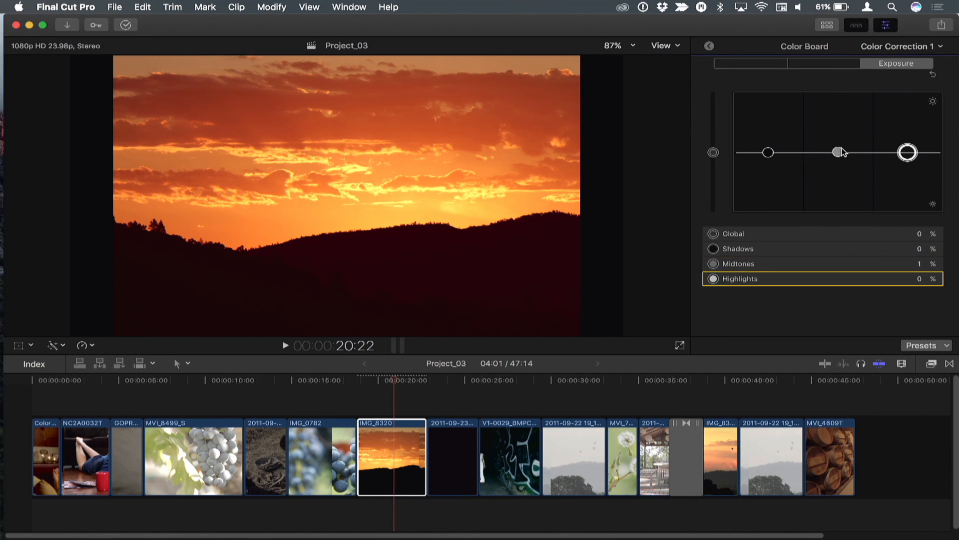
key(shift+Tab)
key(Tab)
key(Tab)
key(Tab)
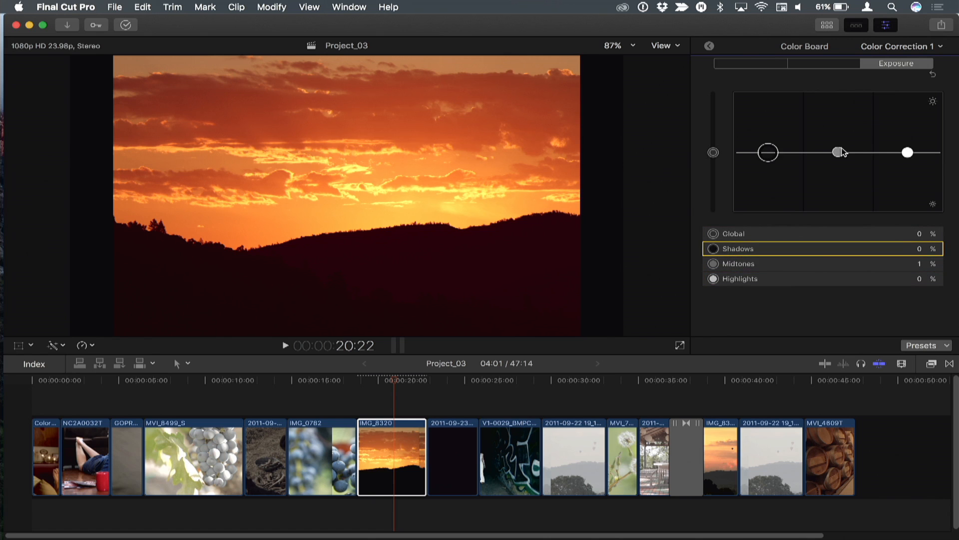
Select the Shadows exposure puck and lower it to -11%.
key(shift+Tab)
key(shift+Tab)
key(Up)
key(Up)
key(Down)
key(Down)
key(Down)
key(Down)
key(Down)
key(Down)
key(Down)
key(Down)
key(Down)
key(Down)
key(Down)
key(Down)
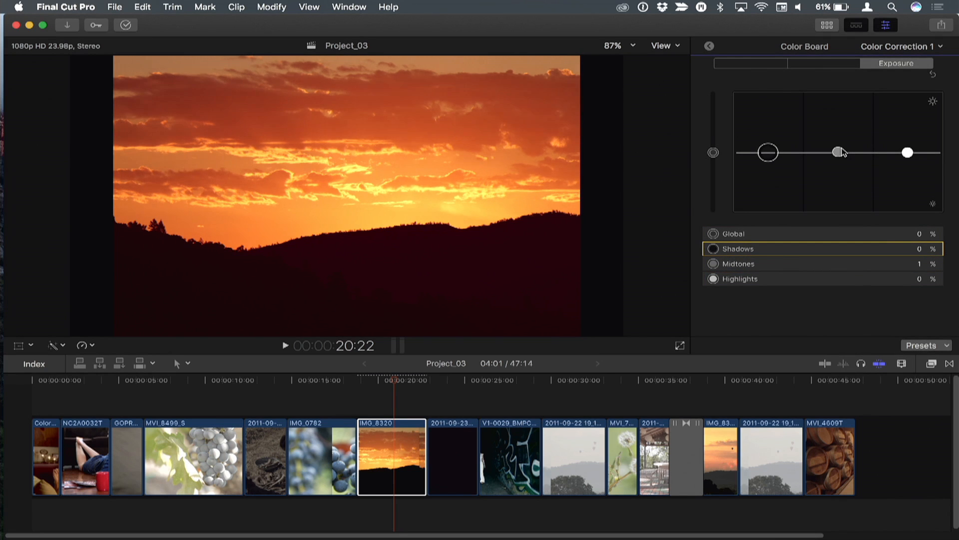
key(Down)
Move on to the Highlights exposure puck and raise it to 6%.
key(Tab)
key(Tab)
key(Up)
key(Up)
key(Up)
key(Up)
key(Up)
key(Down)
key(Down)
key(Down)
key(Down)
key(Down)
key(Down)
key(Down)
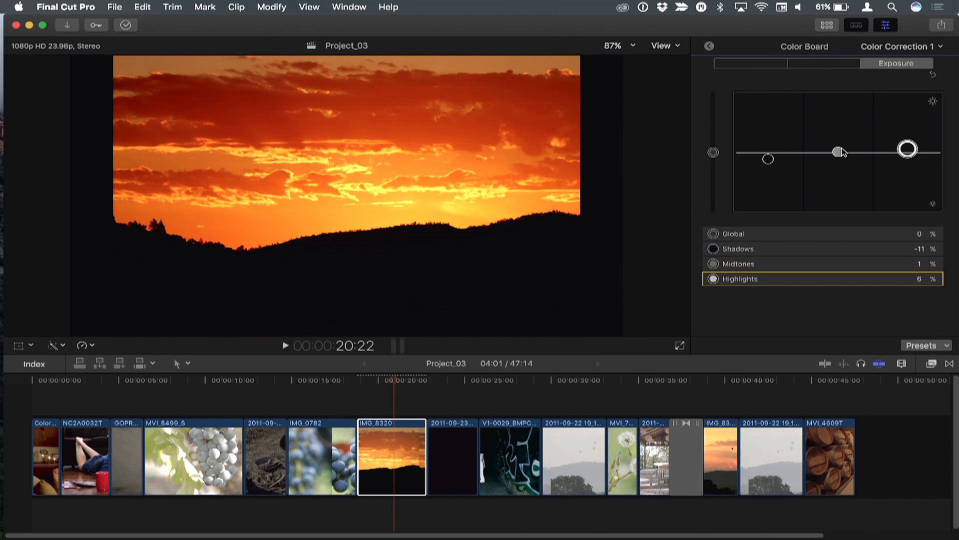
Set the Highlights exposure to -2% and the Shadows exposure to 6%.
key(Tab)
key(Tab)
key(Tab)
key(shift+Tab)
key(Down)
key(Down)
key(Up)
key(Up)
key(Up)
key(Up)
key(Up)
key(Up)
key(Up)
key(Up)
key(Up)
key(Up)
key(Up)
key(Up)
key(Up)
key(Up)
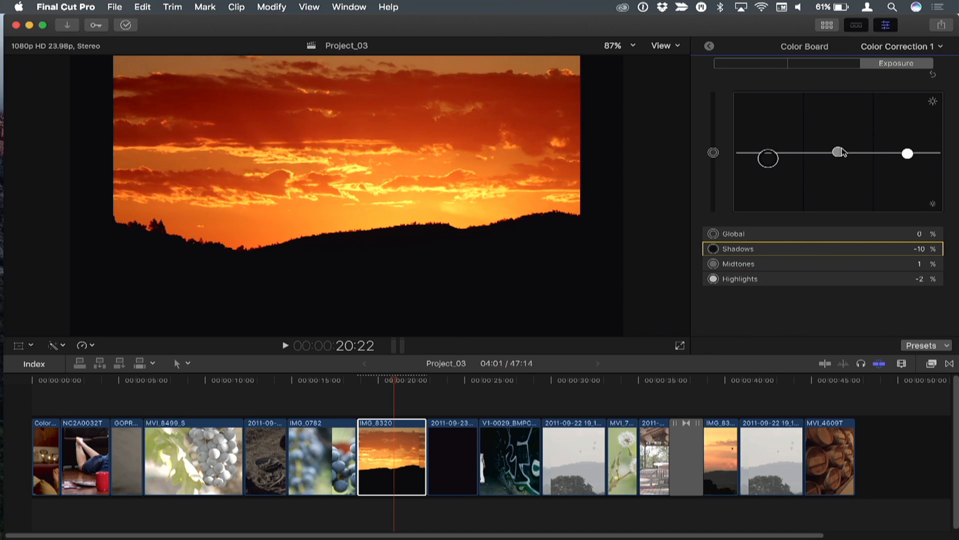
key(Up)
key(Up)
key(Up)
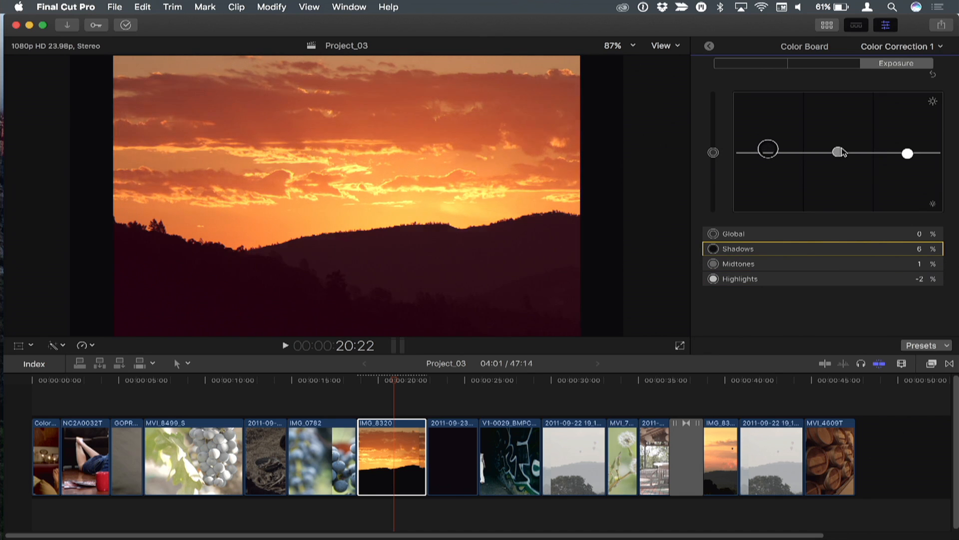
Switch between the Color Board's Saturation and Color panes, ending on Saturation.
click(832, 66)
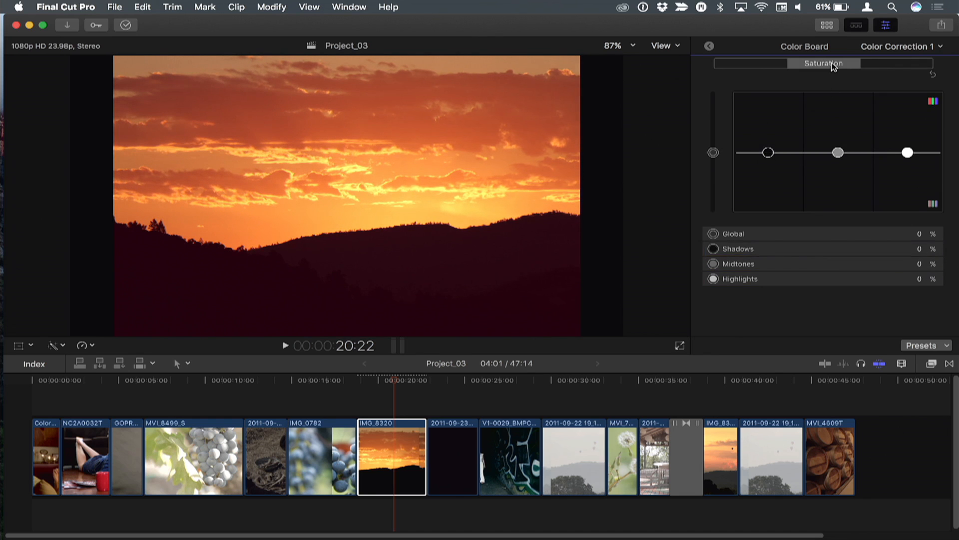
click(778, 66)
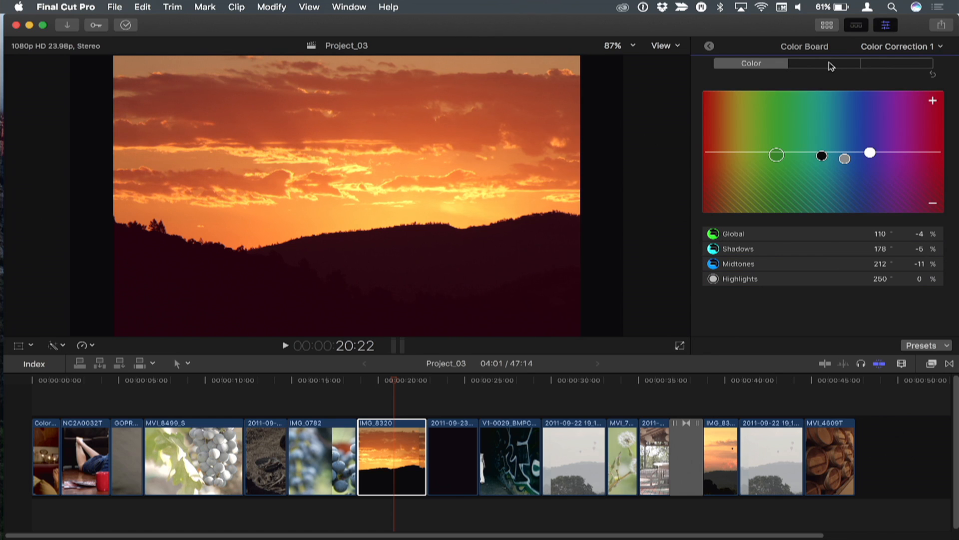
click(827, 67)
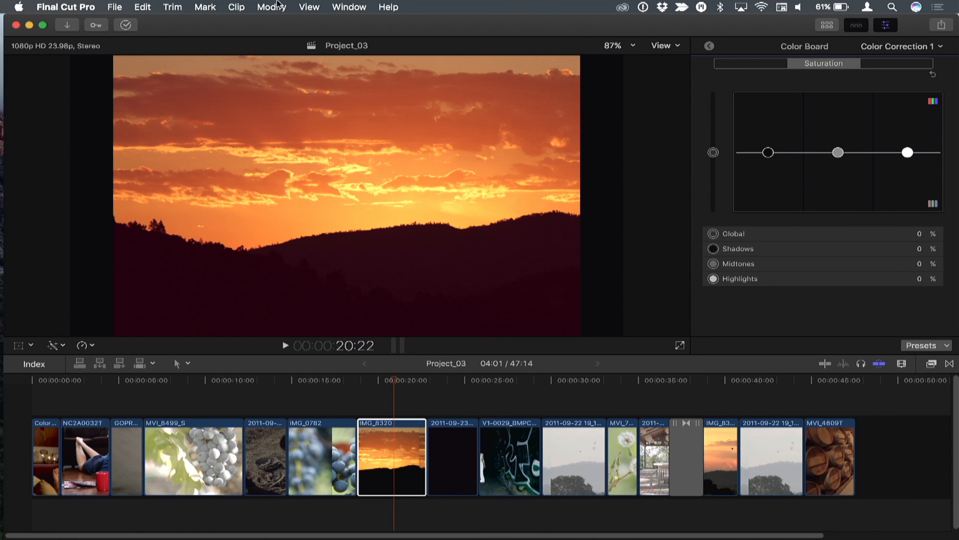
Filter the Command Editor by "pane" and assign Switch to the Color Pane to key 1 and Switch to the Saturation Pane to key 2.
click(88, 4)
mouse_move(83, 51)
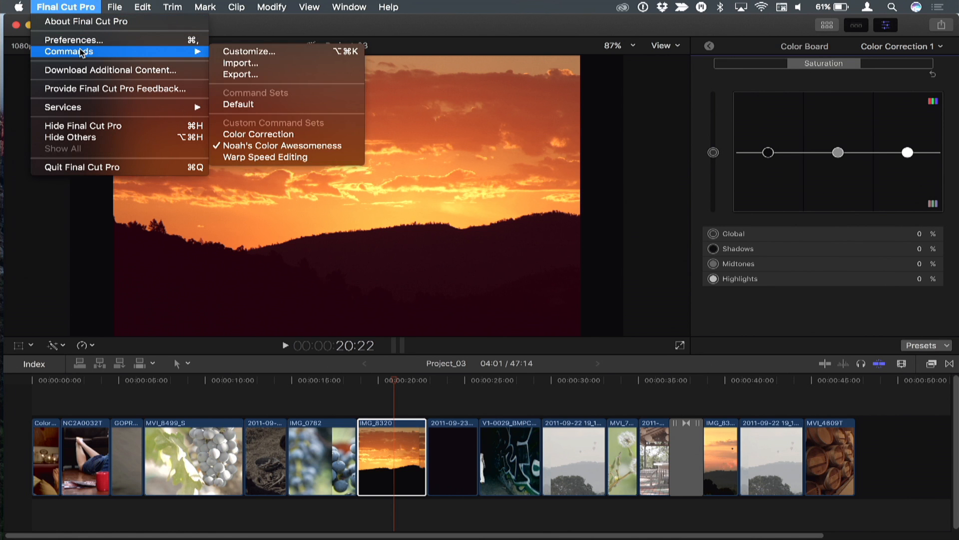
click(250, 52)
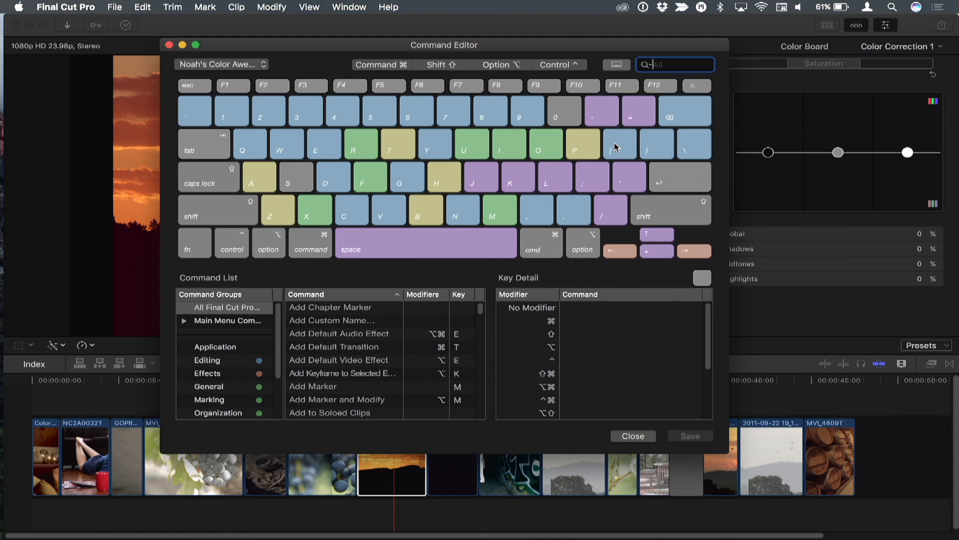
text(pane)
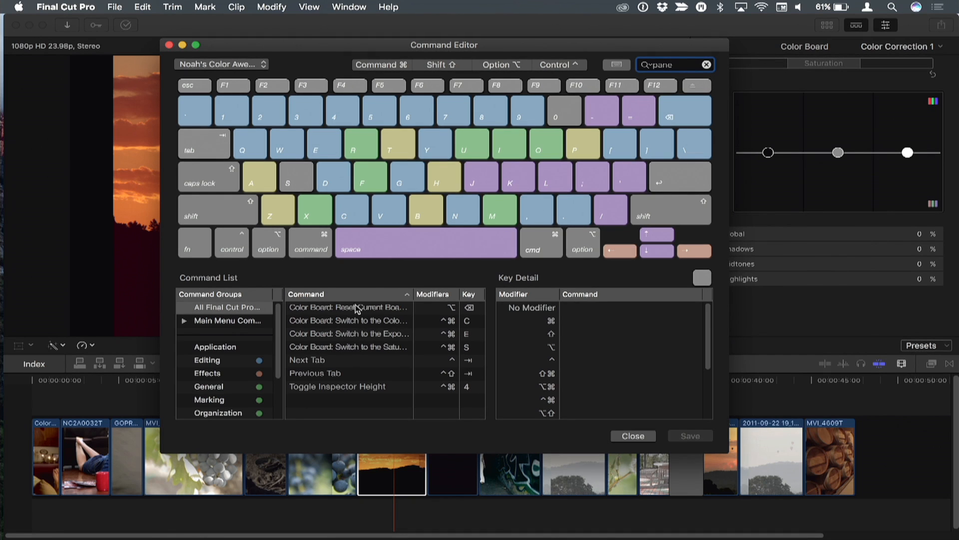
drag(345, 322, 235, 117)
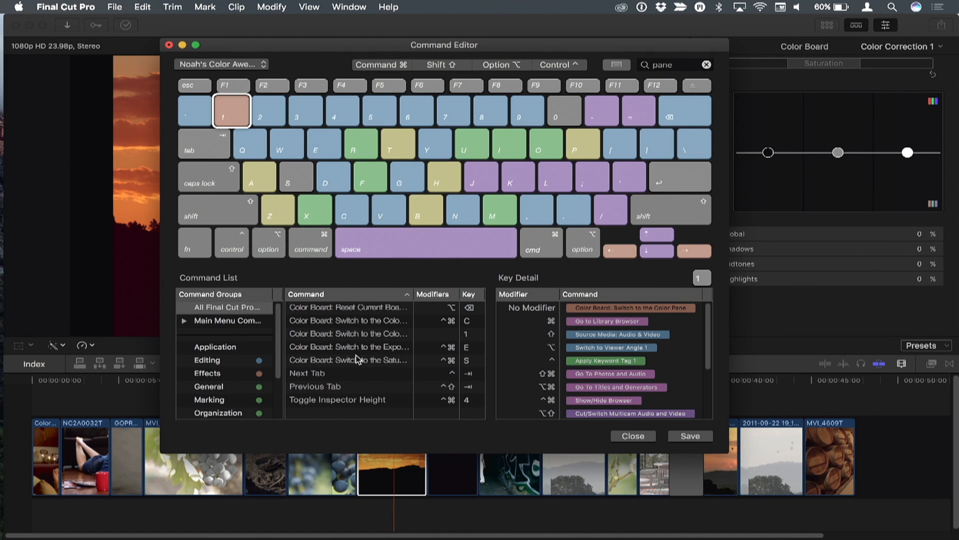
drag(372, 363, 270, 112)
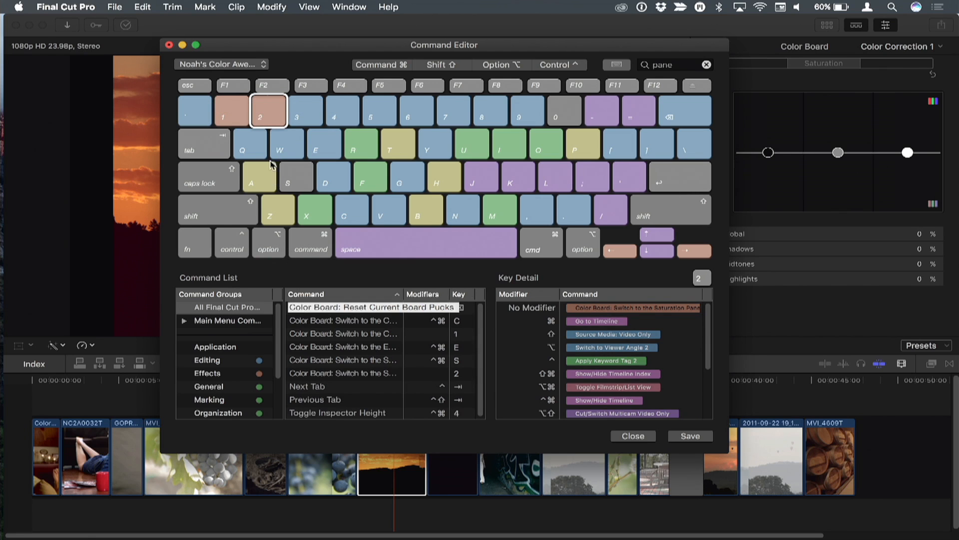
Filter the Command Editor by "exposure", assign Switch to the Exposure Pane to key 3, and save the command set before closing the editor.
click(261, 64)
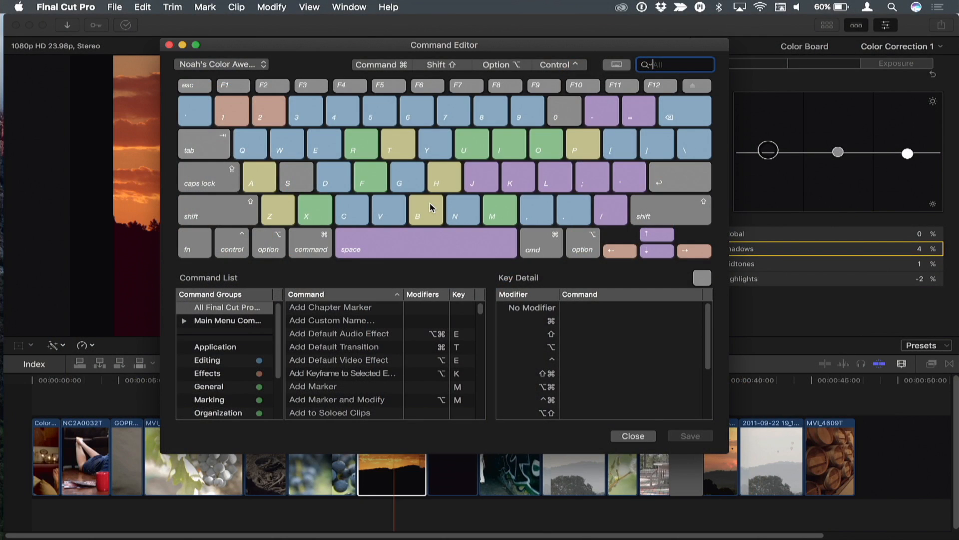
text(exposure)
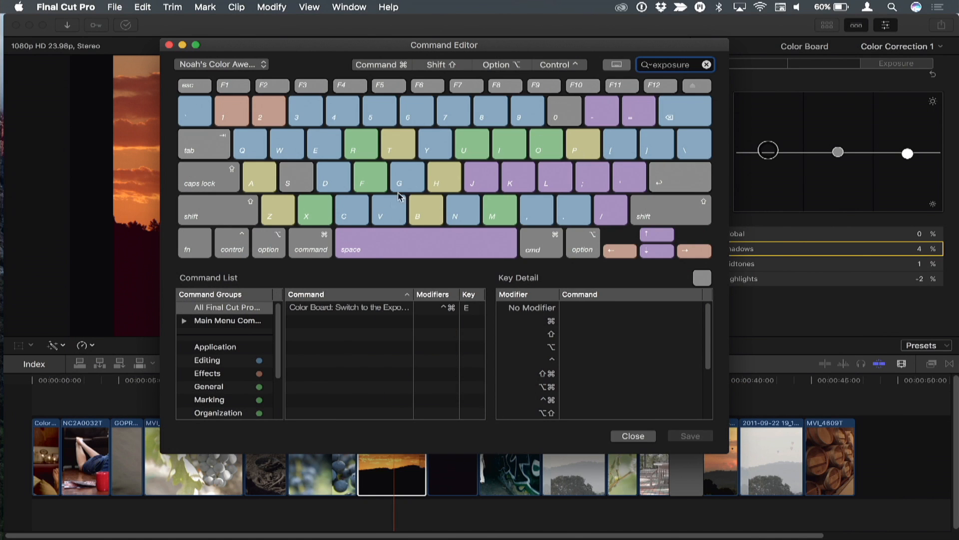
drag(320, 309, 309, 117)
click(684, 435)
click(633, 435)
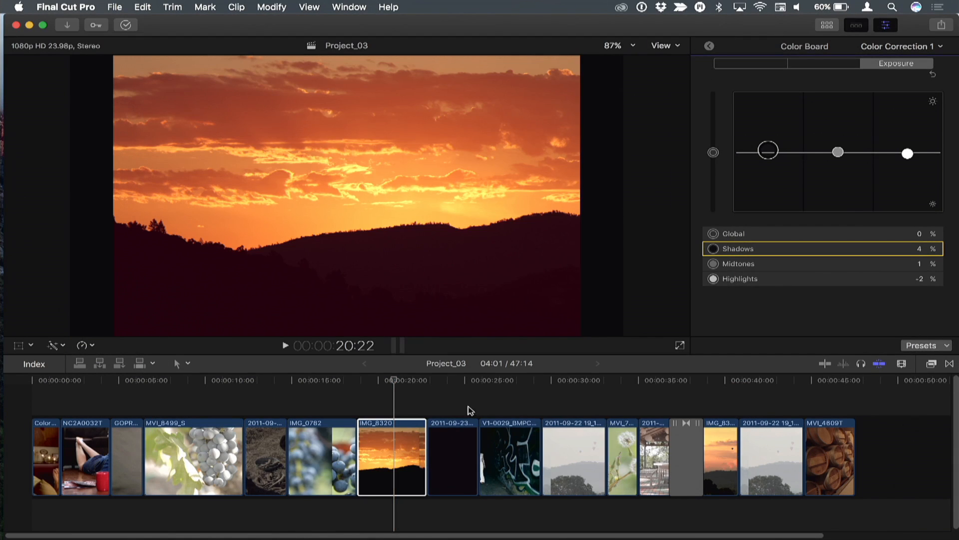
Move the playhead to 21:07 in the sunset clip and cycle the Color Board through its three panes, ending on Color.
click(402, 382)
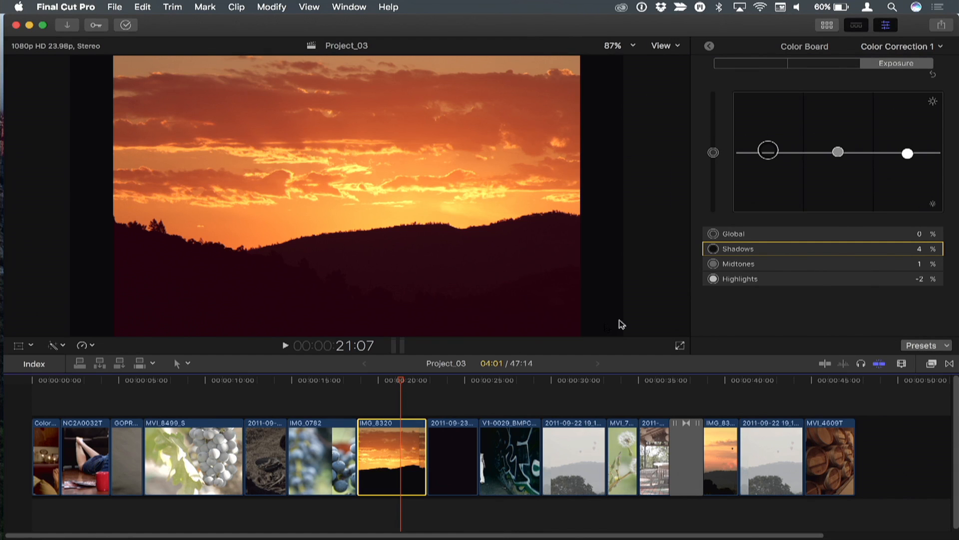
click(742, 225)
key(1)
key(2)
key(3)
key(1)
key(2)
key(1)
Cycle through the Color pane's pucks and raise the Global color amount to 3%.
key(Tab)
key(shift+Tab)
key(shift+Tab)
key(Up)
key(Up)
key(shift+Tab)
key(shift+Tab)
key(Tab)
key(shift+Tab)
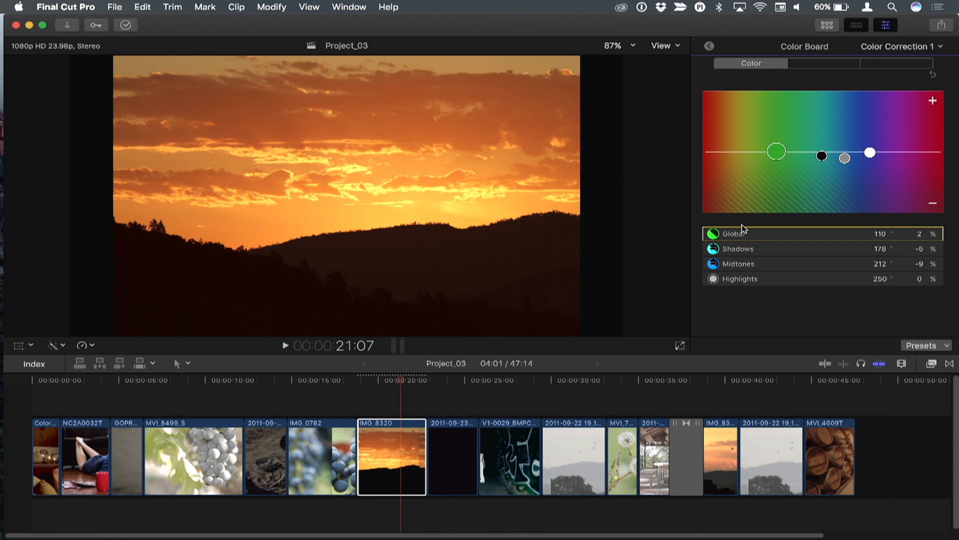
Switch to the Saturation pane and set the Midtones saturation to 4%.
key(2)
key(Tab)
key(Tab)
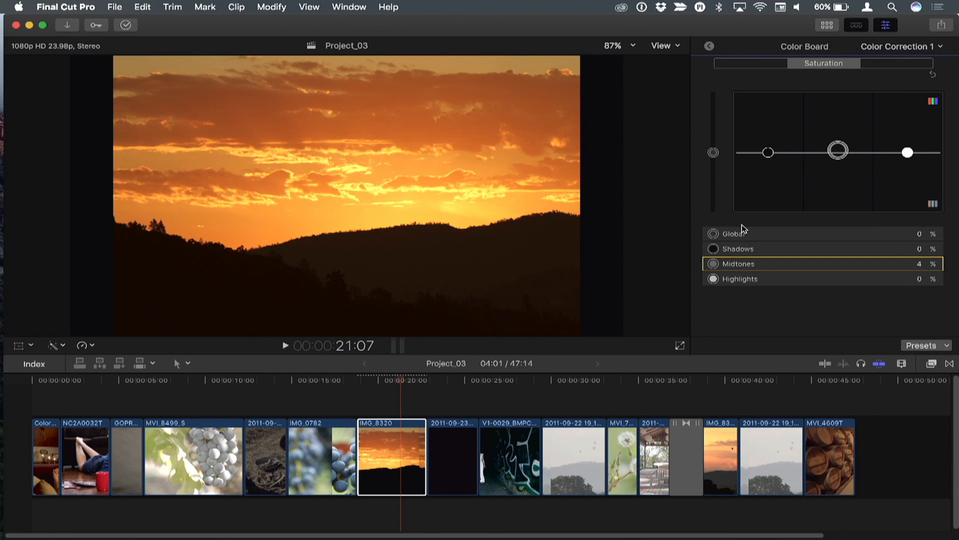
Return to the Color pane and set the Highlights color amount to -2% and the Shadows color amount to 7%.
key(1)
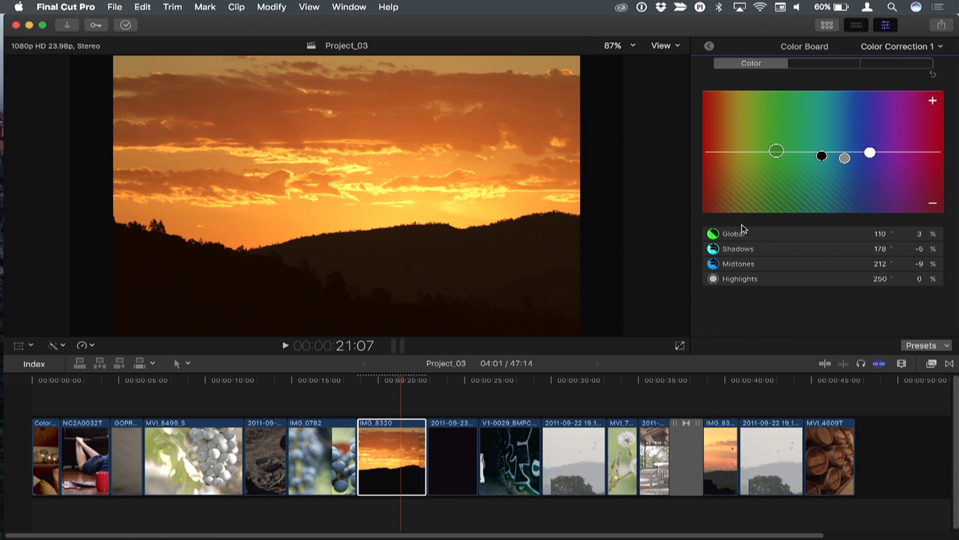
key(Tab)
key(Down)
key(Down)
key(Tab)
key(Tab)
key(shift+Tab)
key(Tab)
key(Up)
key(Up)
key(Up)
key(Up)
key(Up)
key(Up)
key(Up)
key(Up)
key(Up)
key(Up)
key(Up)
key(Up)
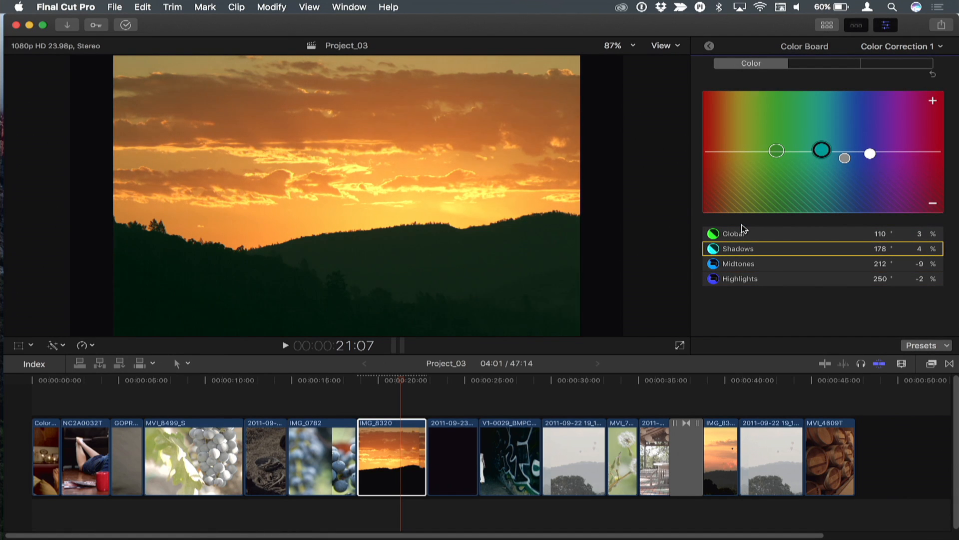
Play the corrected sunset clip from 20:12, and play part of the grapes clip IMG_0782, stopping at 16:06.
click(387, 388)
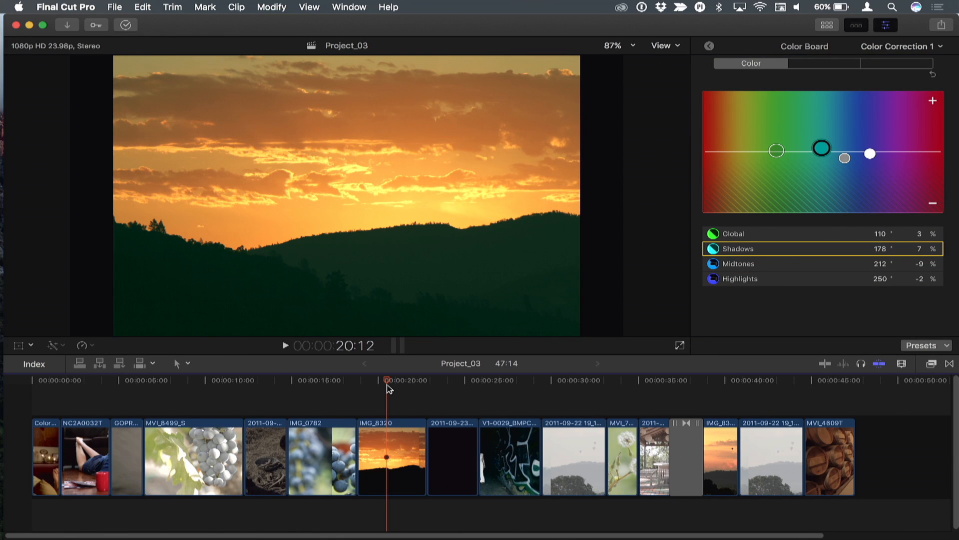
key(space)
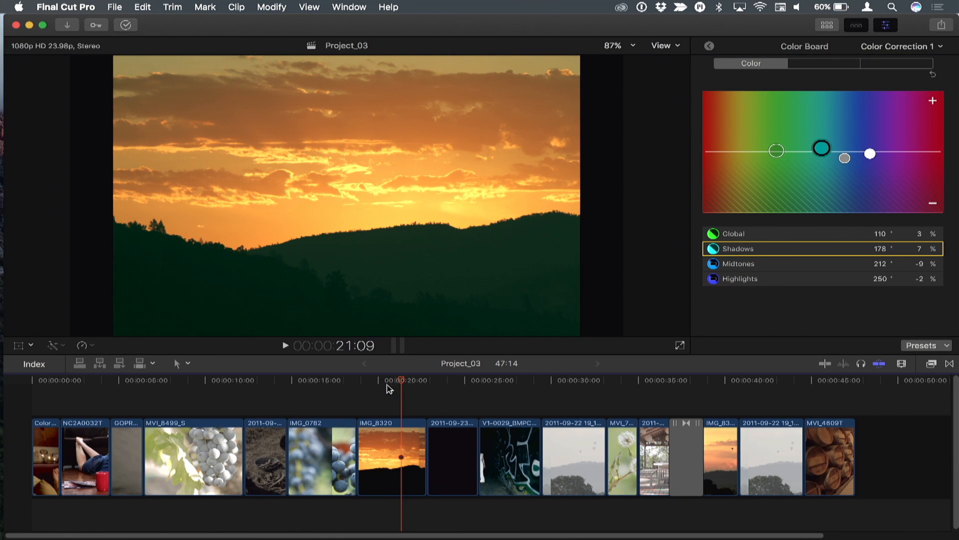
click(302, 380)
key(space)
key(space)
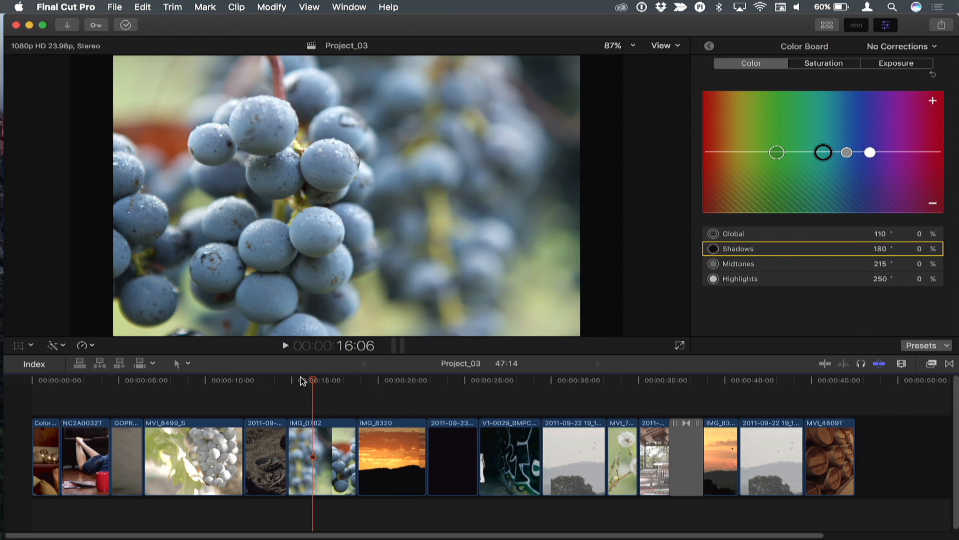
Color correct the grapes clip, setting the Midtones color amount to 1% and the Global color amount to 13%.
key(super+6)
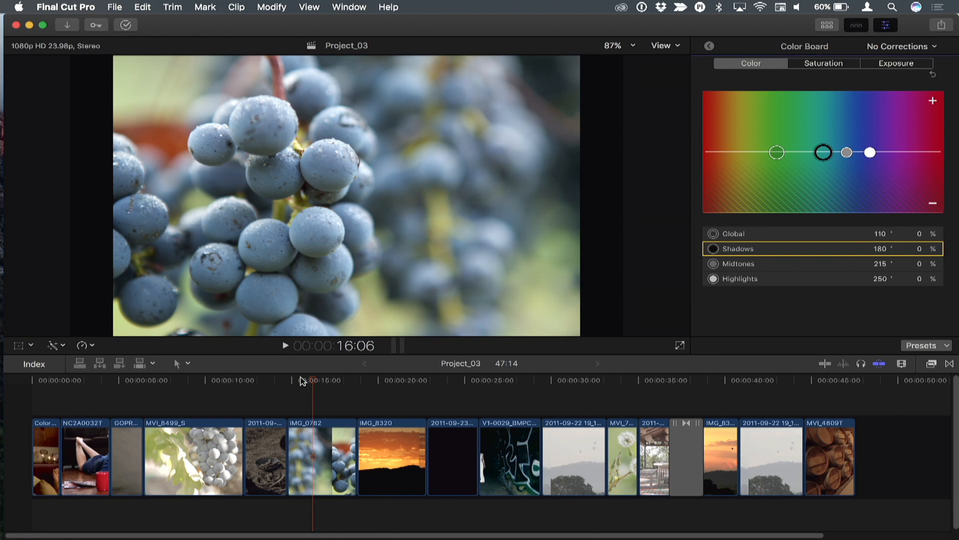
key(Tab)
key(Up)
key(Tab)
key(Tab)
key(Tab)
key(shift+Tab)
key(Up)
key(Up)
key(Up)
key(Up)
key(Up)
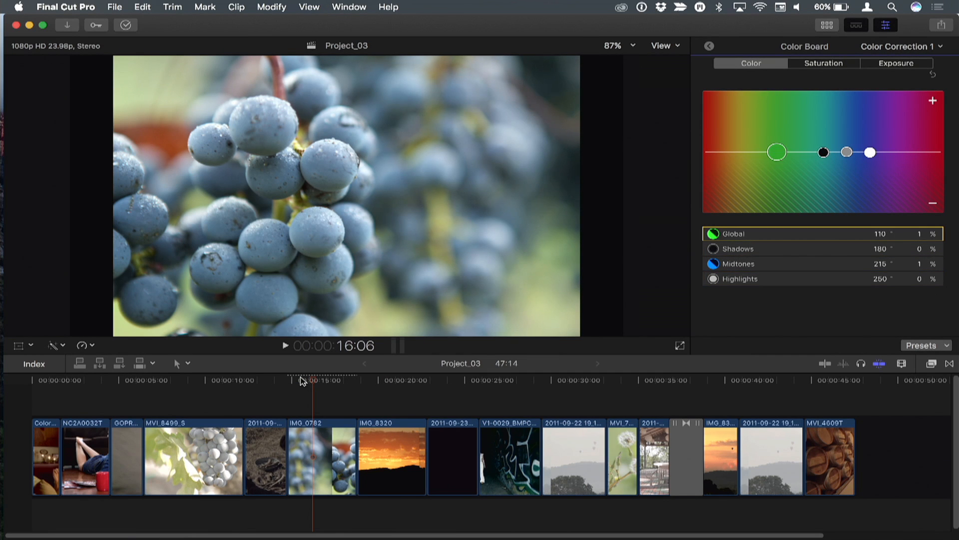
key(Up)
key(Up)
key(Up)
key(Up)
key(Up)
Move on to the Highlights color puck of the grapes clip and raise it to 10%.
key(shift+Tab)
key(Up)
key(Up)
key(Up)
key(Up)
key(Up)
key(Up)
key(Up)
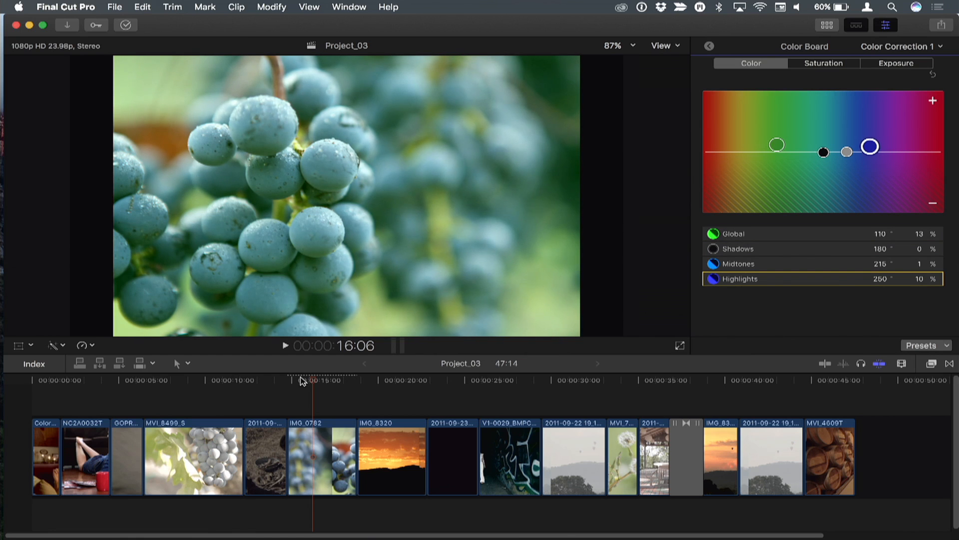
Switch to the Saturation pane and raise the grapes clip's Shadows saturation to 8%.
key(ctrl+super+s)
key(Tab)
key(Tab)
key(shift+Tab)
key(Up)
key(Up)
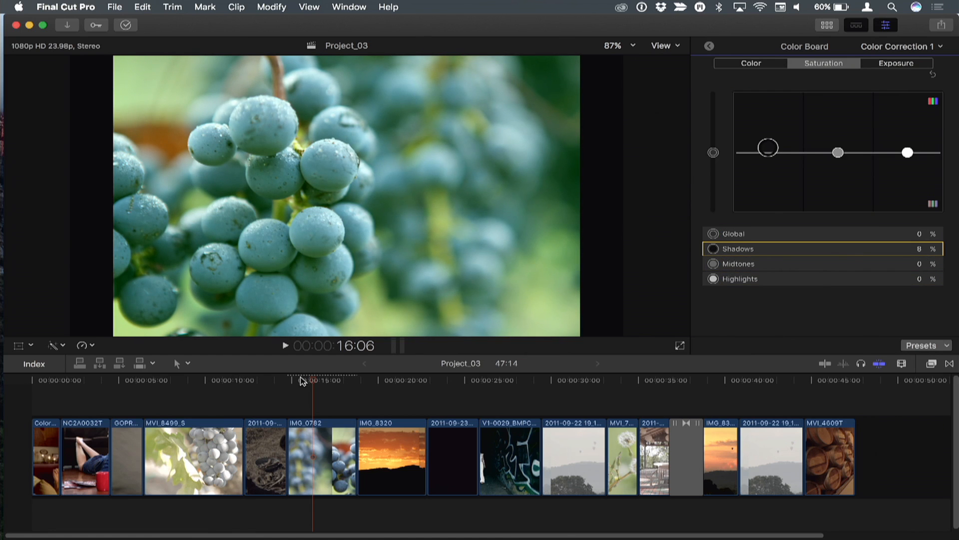
Switch to the Exposure pane and set the grapes clip's Shadows exposure to -10%.
key(ctrl+super+e)
key(Tab)
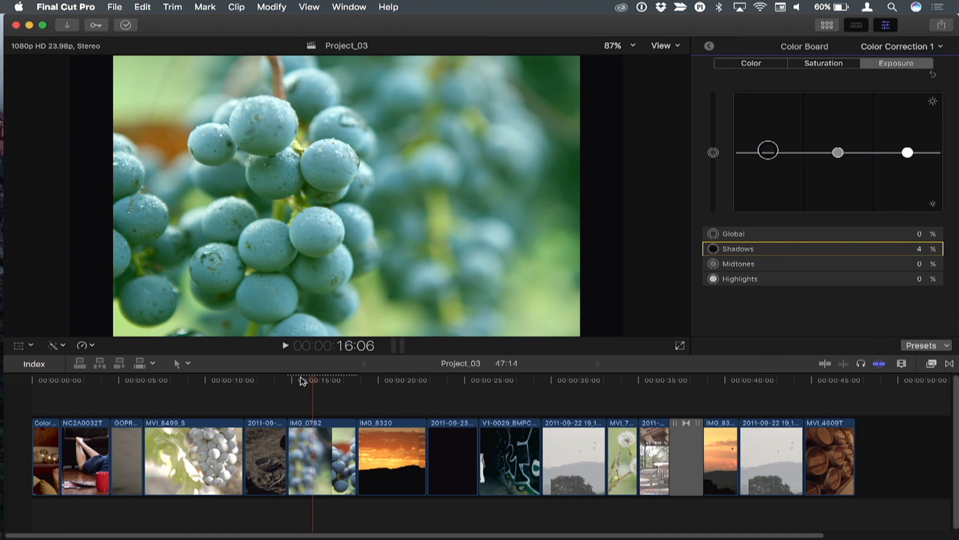
key(Down)
key(Down)
key(Down)
key(Down)
key(Down)
key(Down)
key(Down)
key(Down)
key(Down)
key(Down)
key(Down)
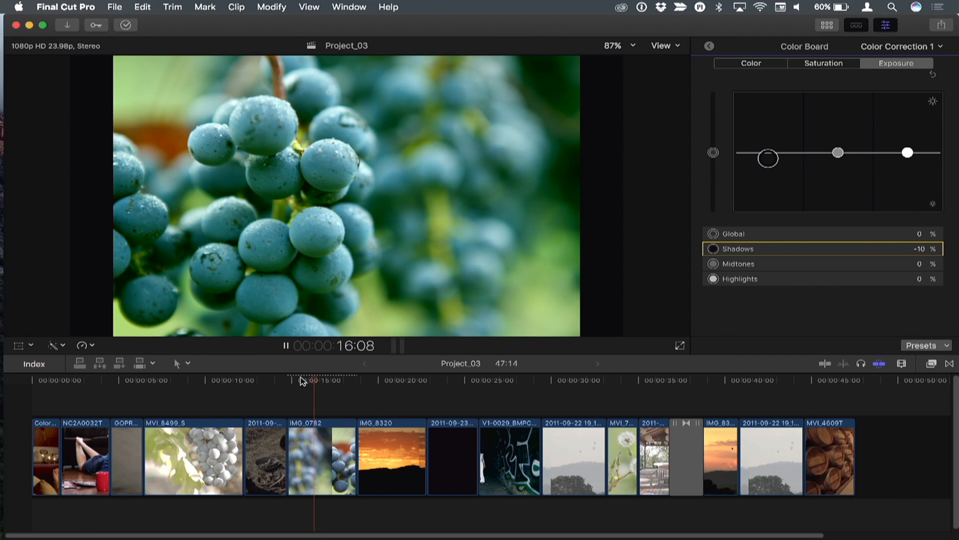